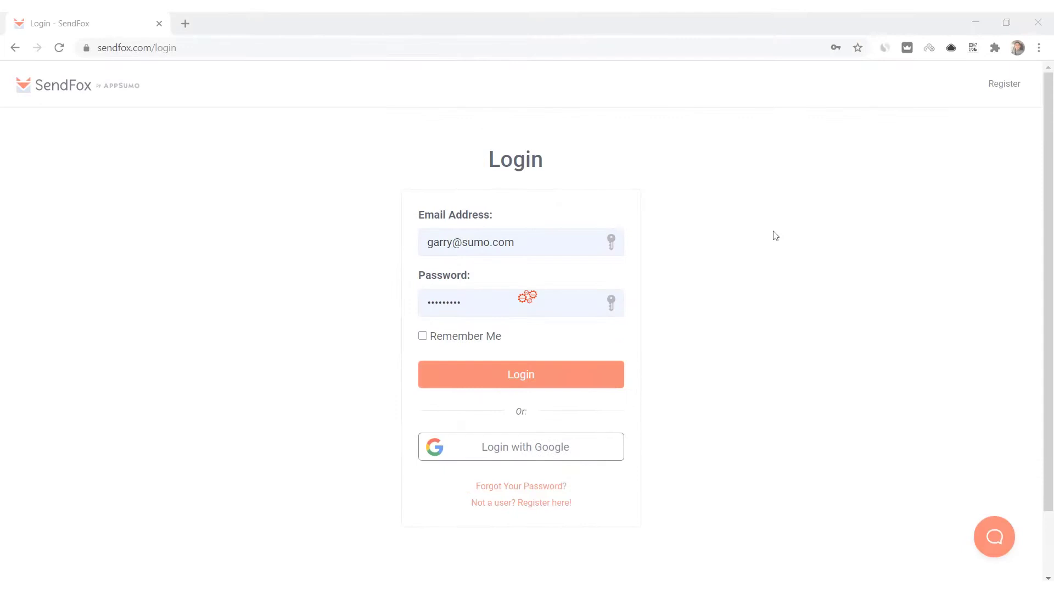
Log in and open the Contacts page listing all 13 contacts with their opens and clicks
click(520, 378)
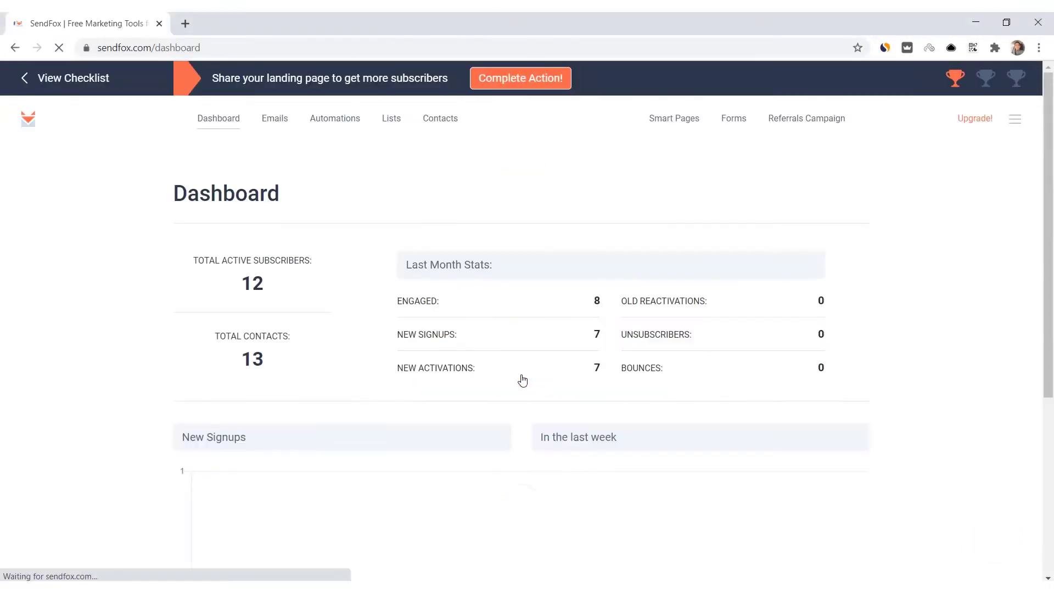
click(442, 127)
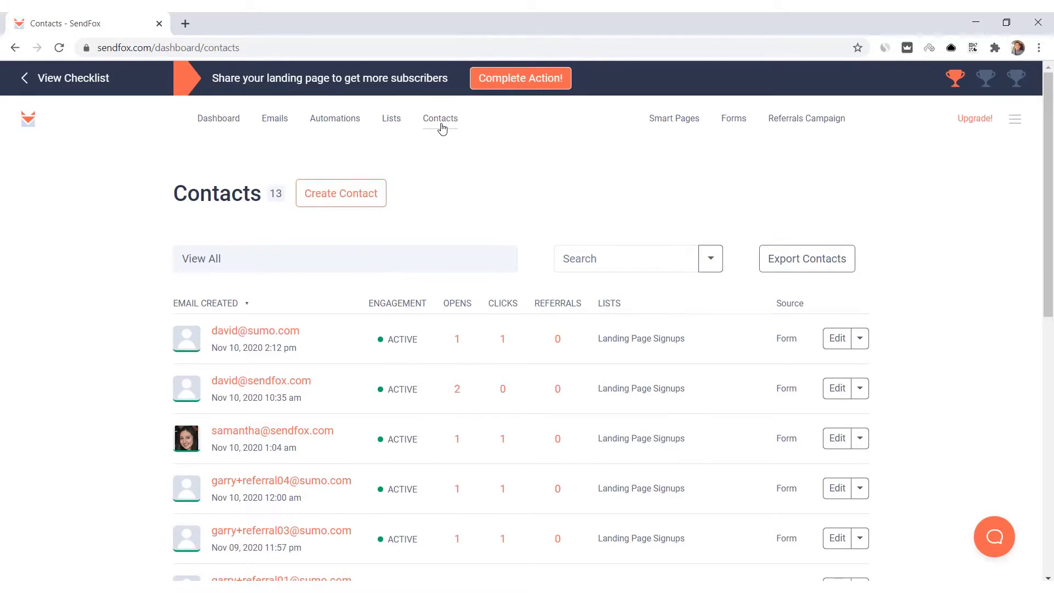
scroll(443, 129, down, 8)
scroll(443, 129, up, 8)
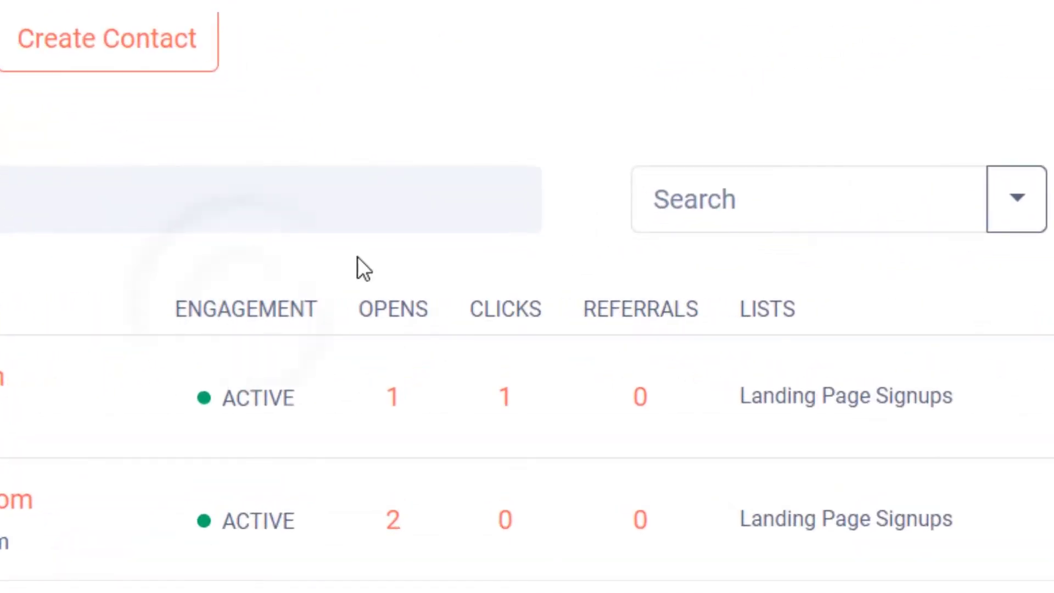
Sort contacts by opens, check the top contact's 15 opened emails, and return to the list
click(404, 319)
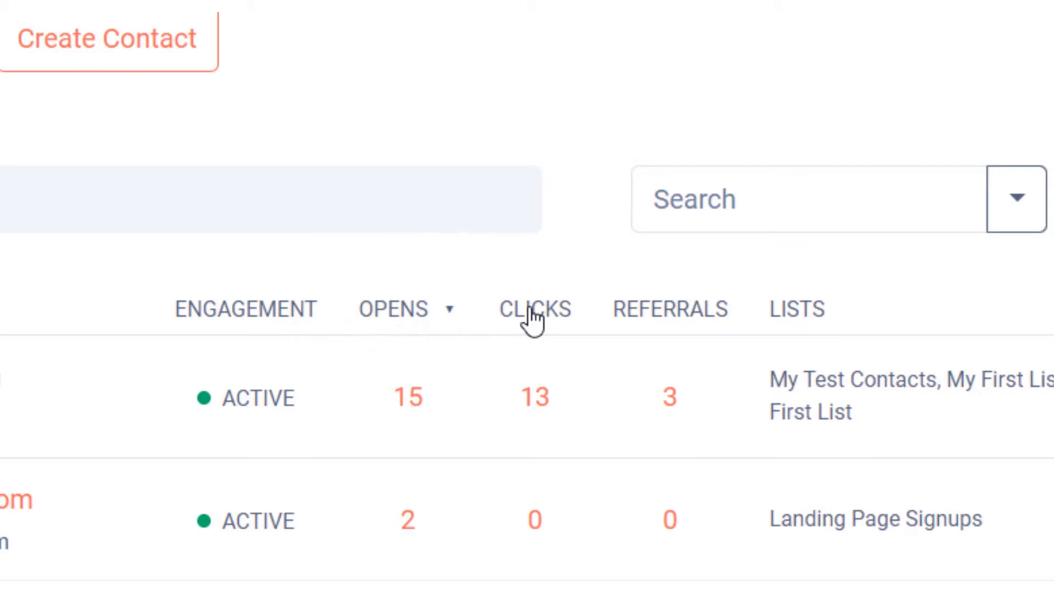
click(414, 405)
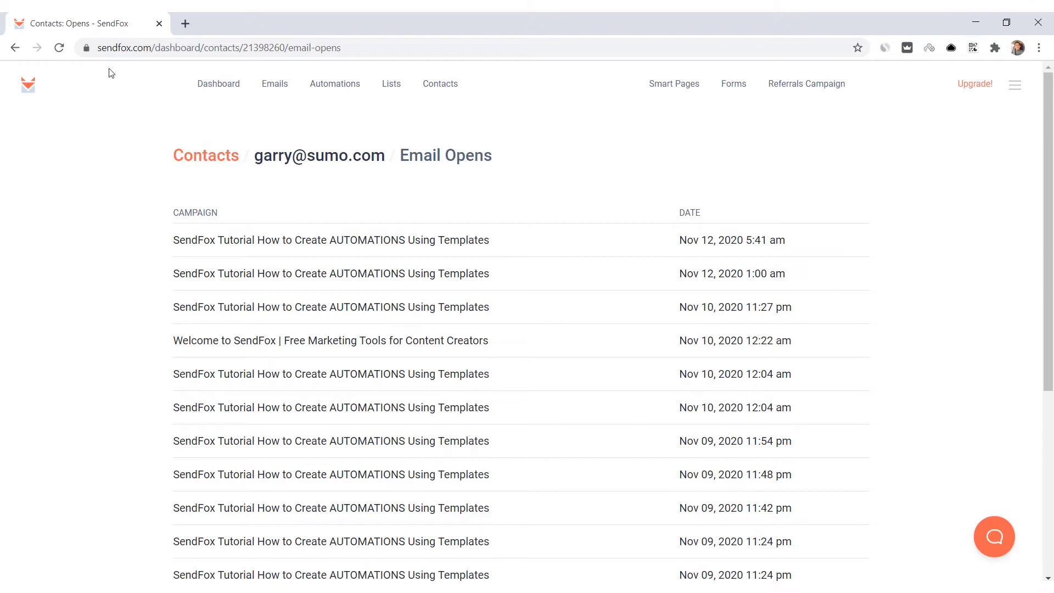
click(15, 49)
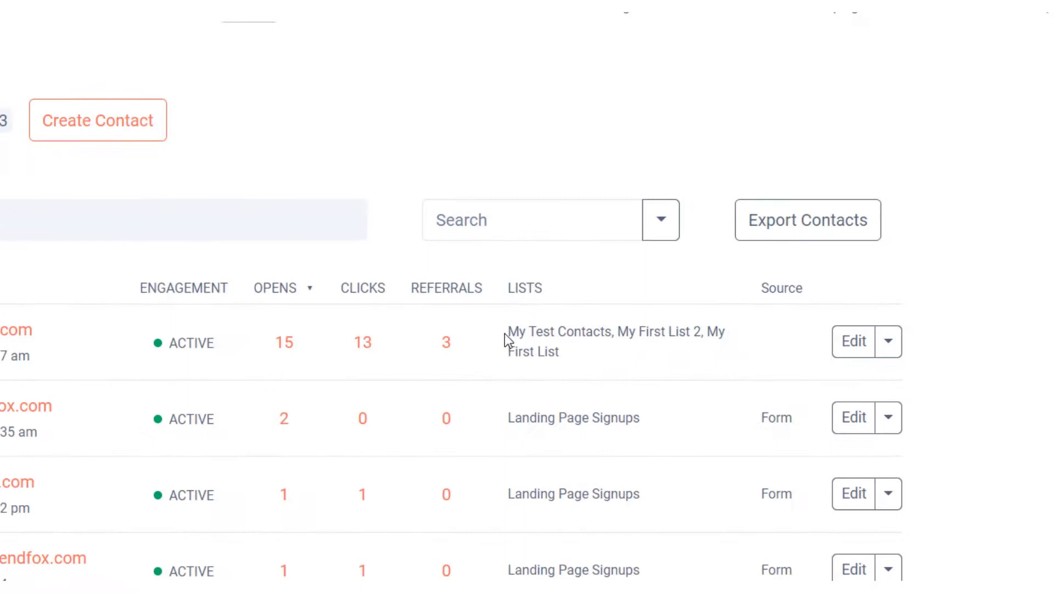
drag(411, 332, 509, 354)
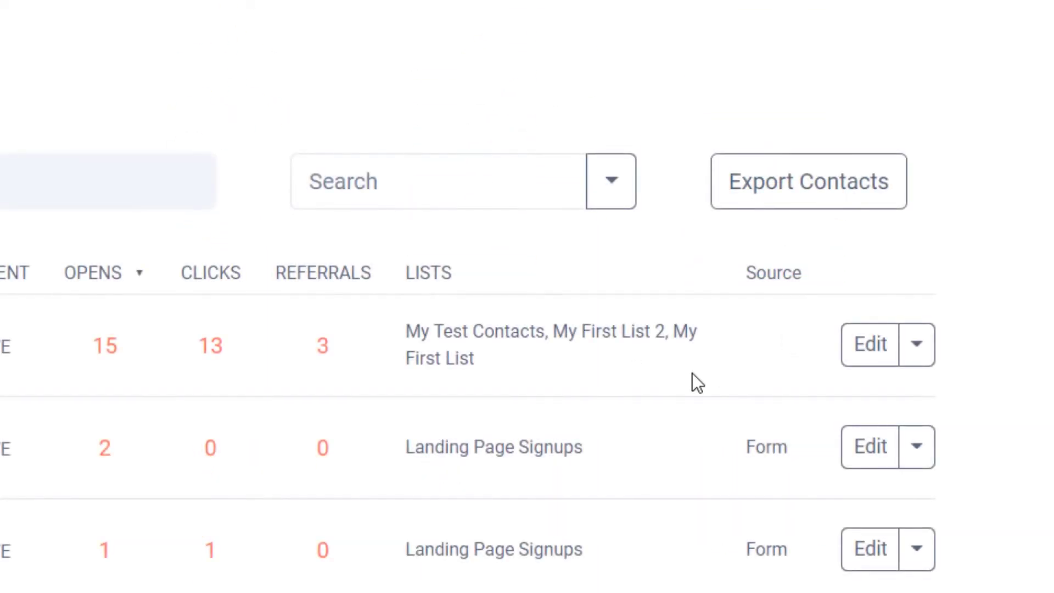
Add 'the great!' to the top contact's first name and save the contact
click(873, 345)
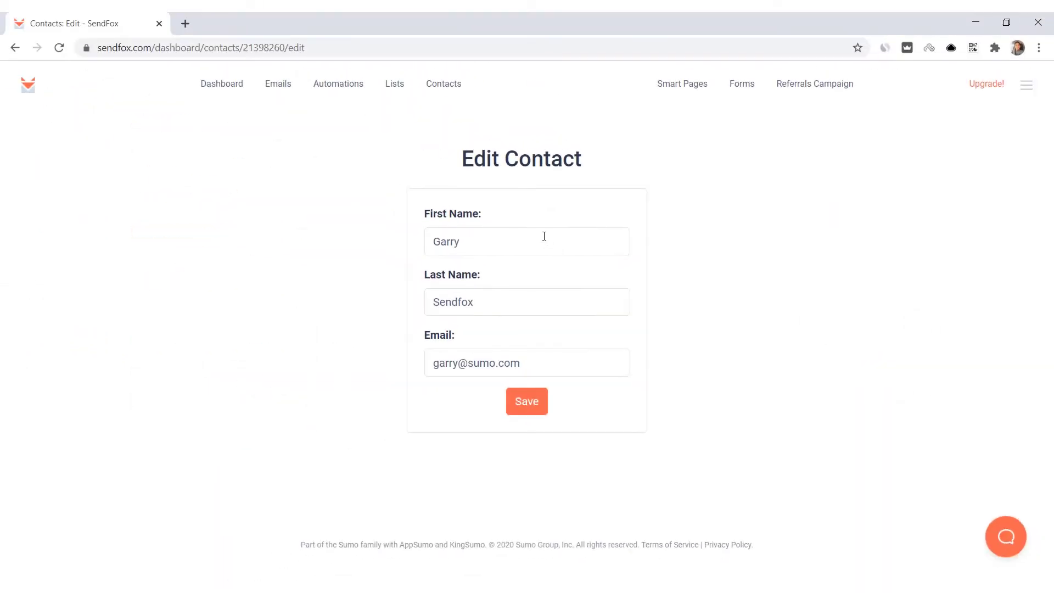
click(544, 236)
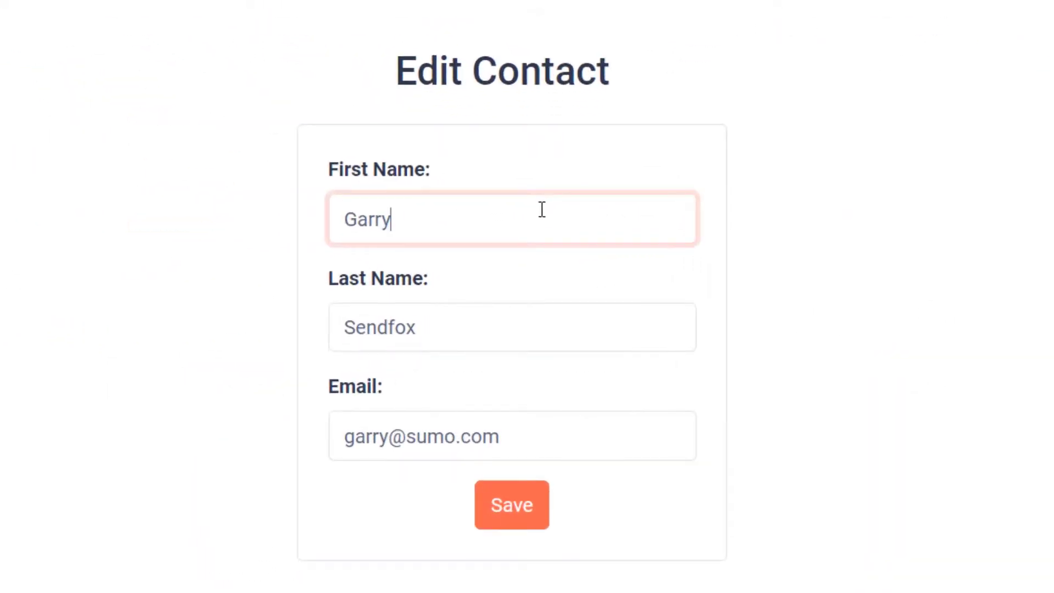
text(the great!)
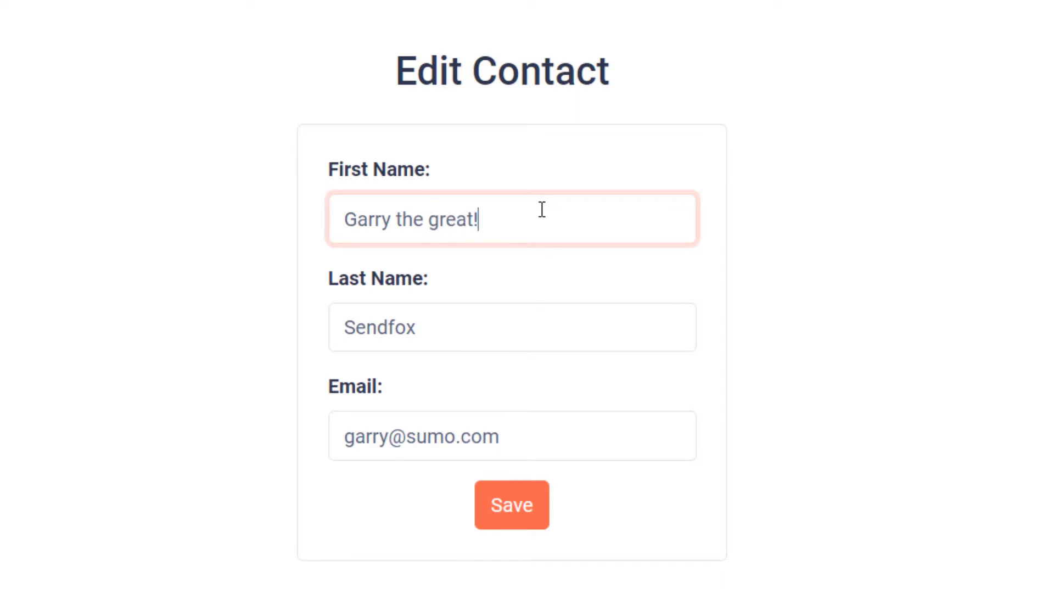
click(547, 523)
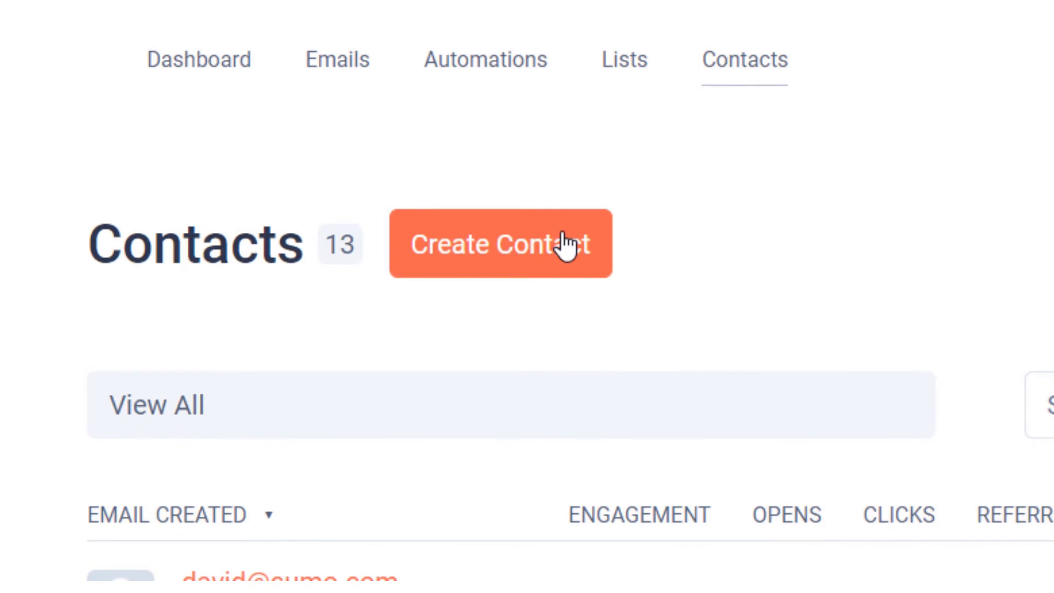
Start a new contact from the Create Contact button
click(566, 245)
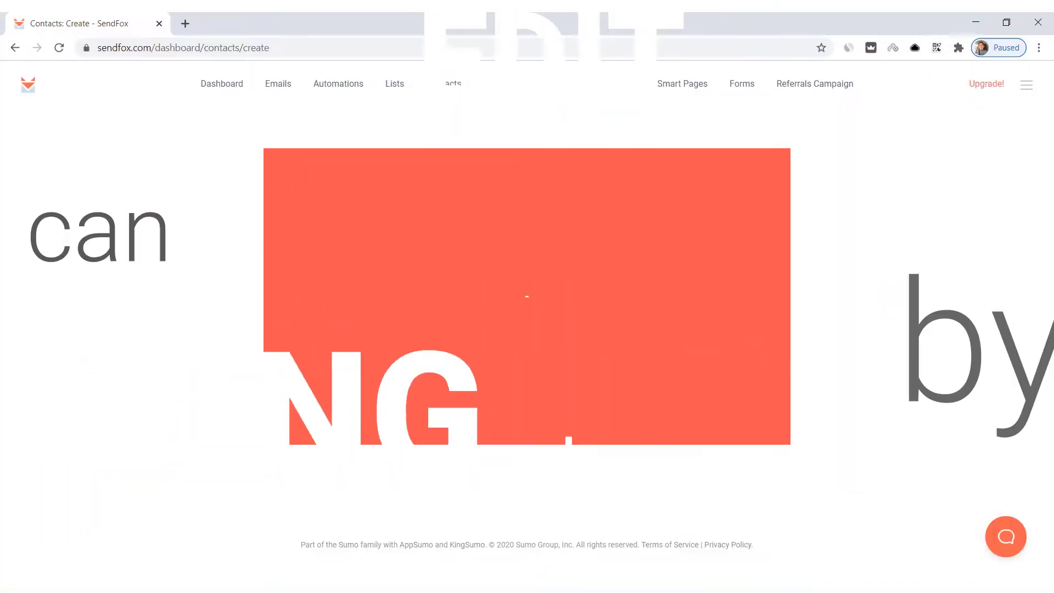
Find the test contact by its address, give it a first name and last name 'SendFox Team', and save
key(ctrl+v)
key(Return)
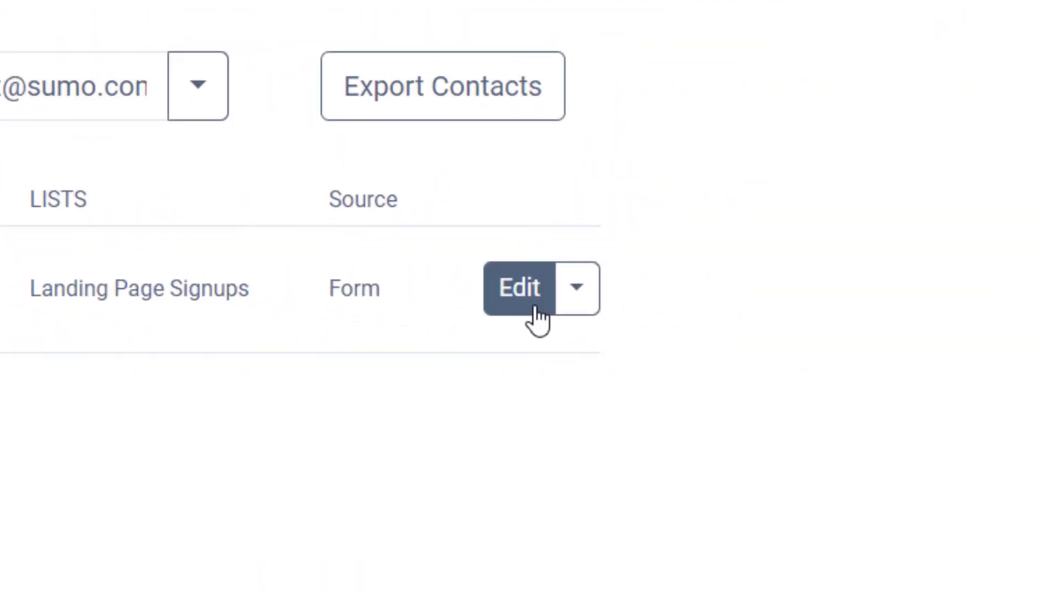
click(536, 309)
click(506, 230)
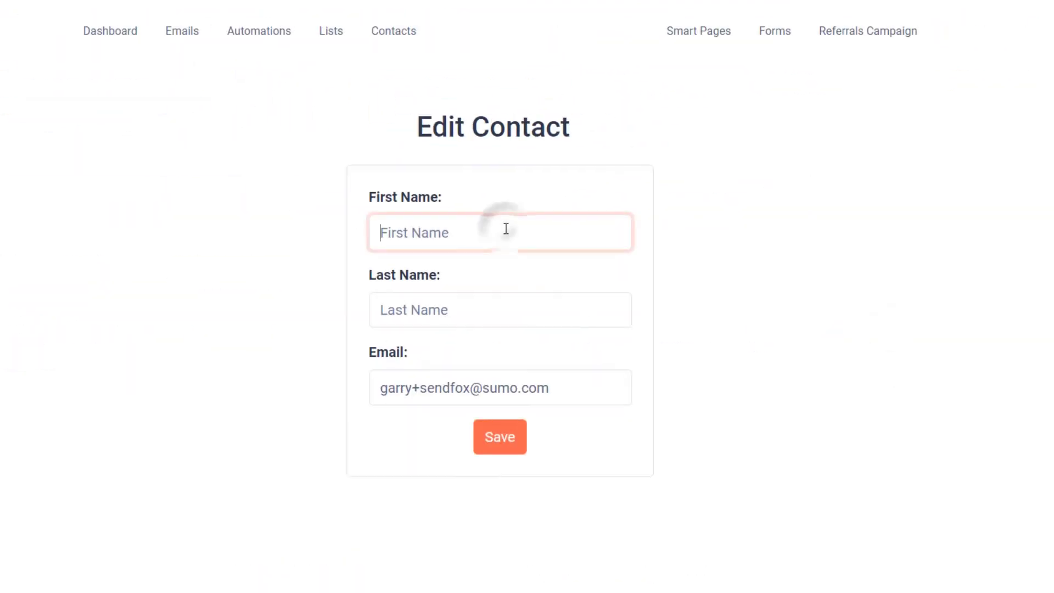
text(Garry)
click(500, 317)
text(SendFox Team)
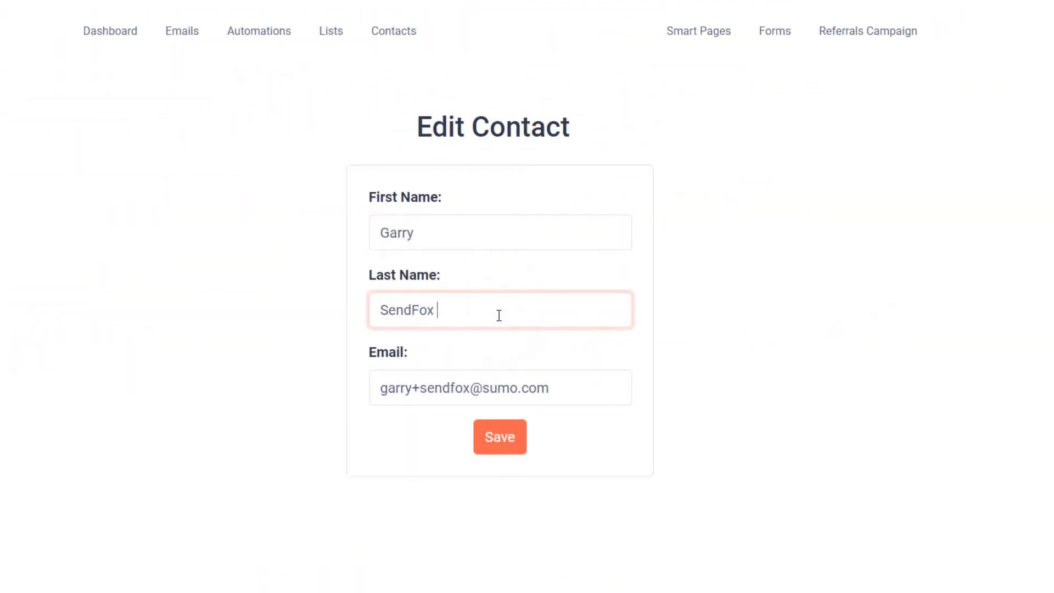
click(484, 443)
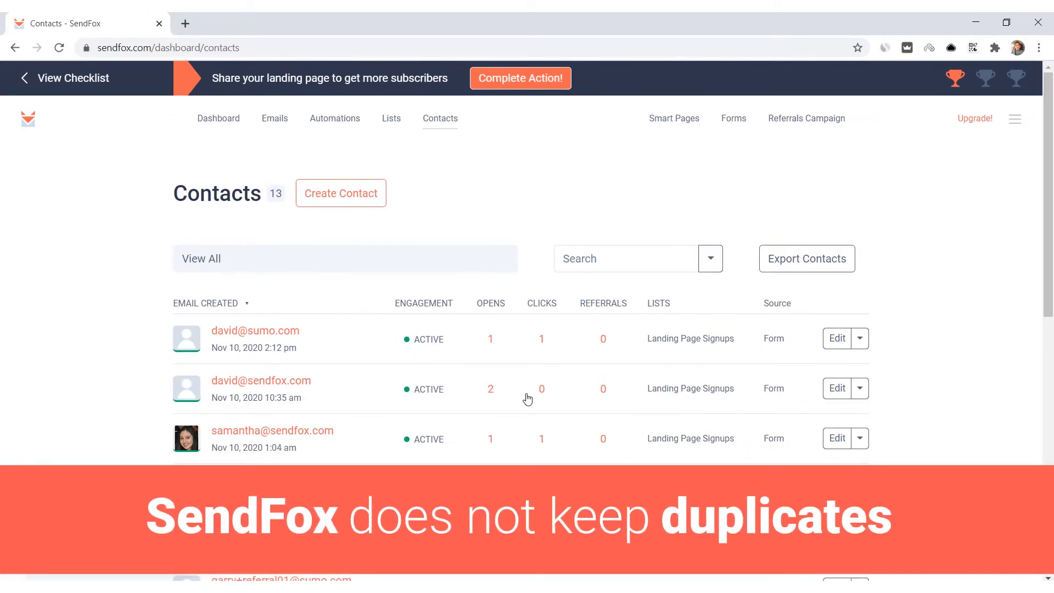
Search contacts for the edited address and open the single matching contact
click(607, 262)
key(ctrl+v)
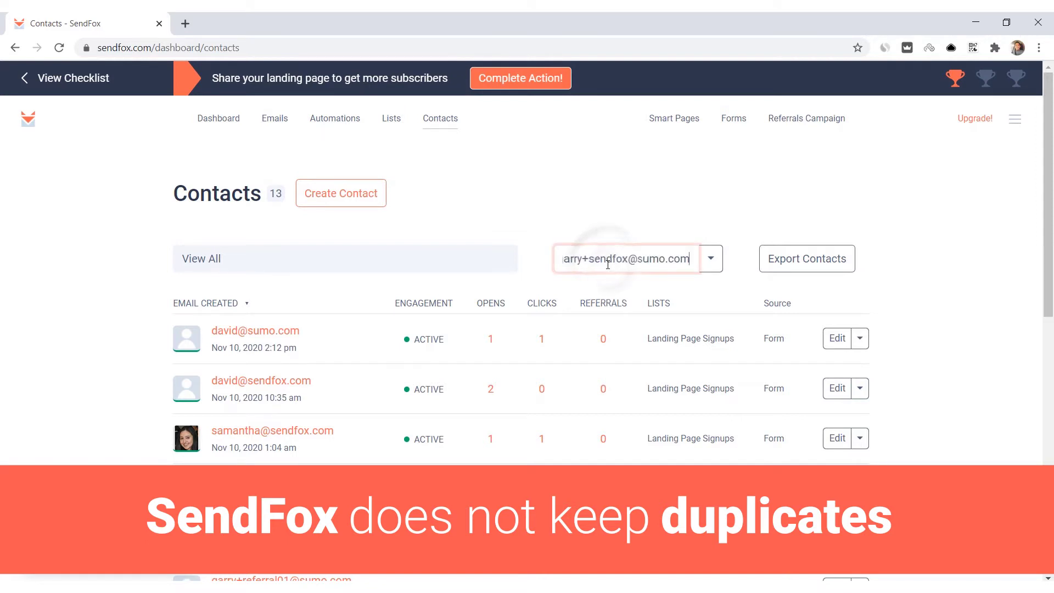
key(Return)
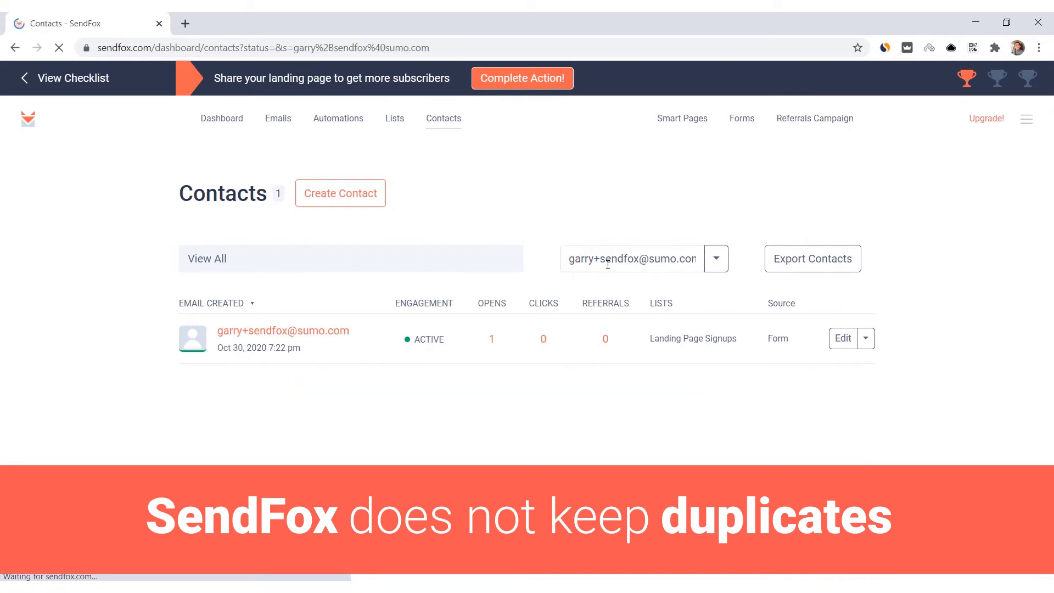
click(340, 333)
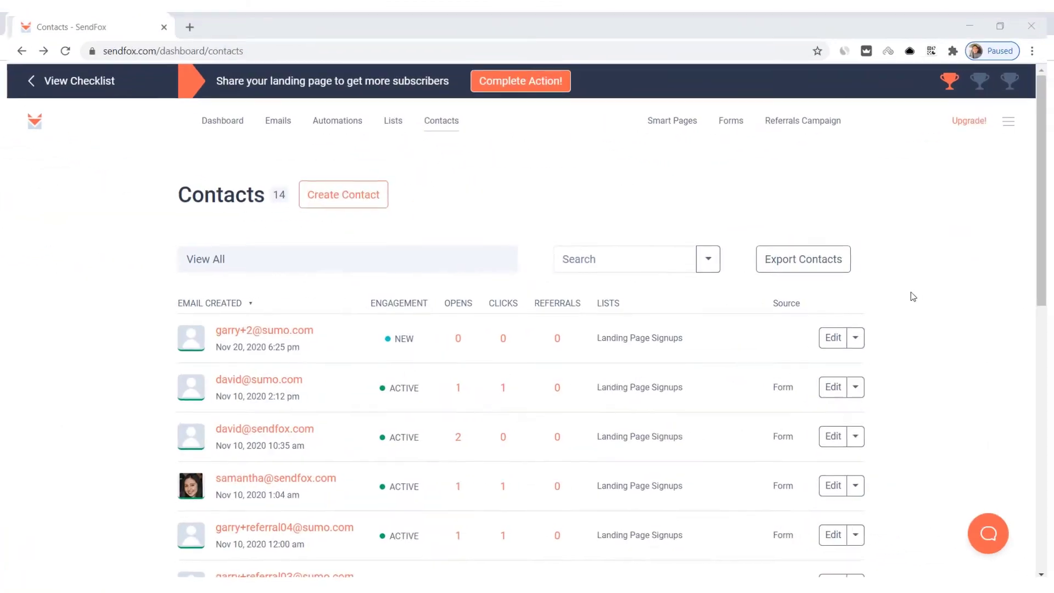
Switch the View All filter to Active subscribers, showing 13 of 14 contacts
click(438, 267)
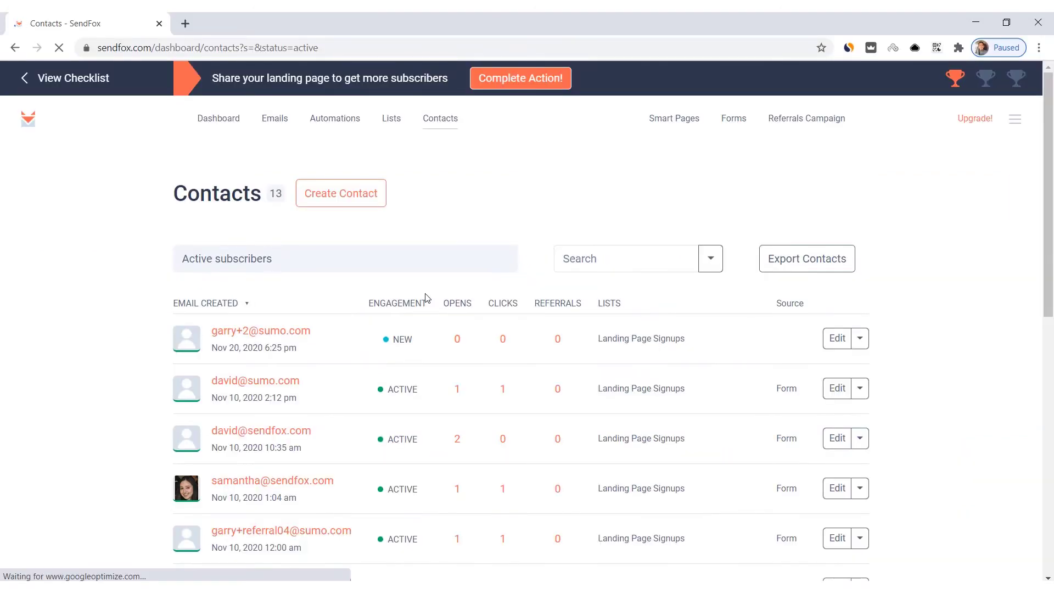
Search active subscribers for the copied e-mail address, narrowing the list to one contact with 15 opens
click(600, 235)
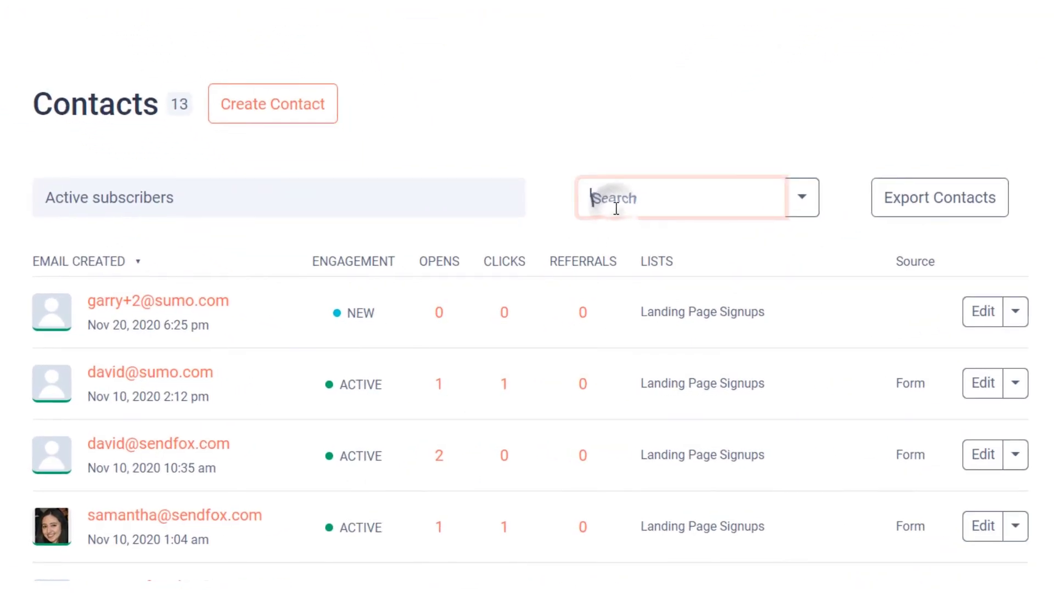
key(ctrl+v)
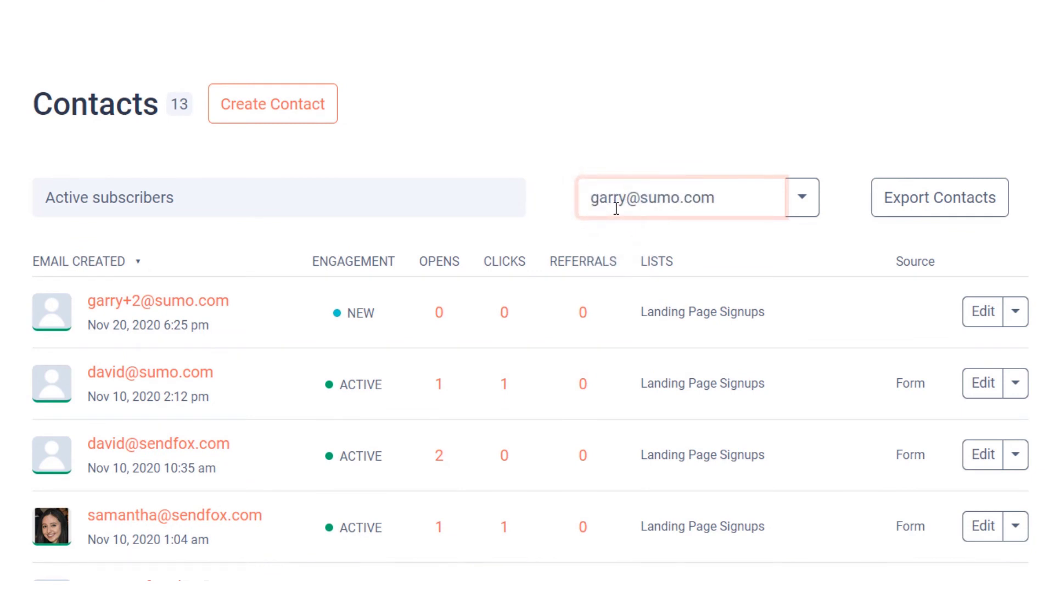
key(Return)
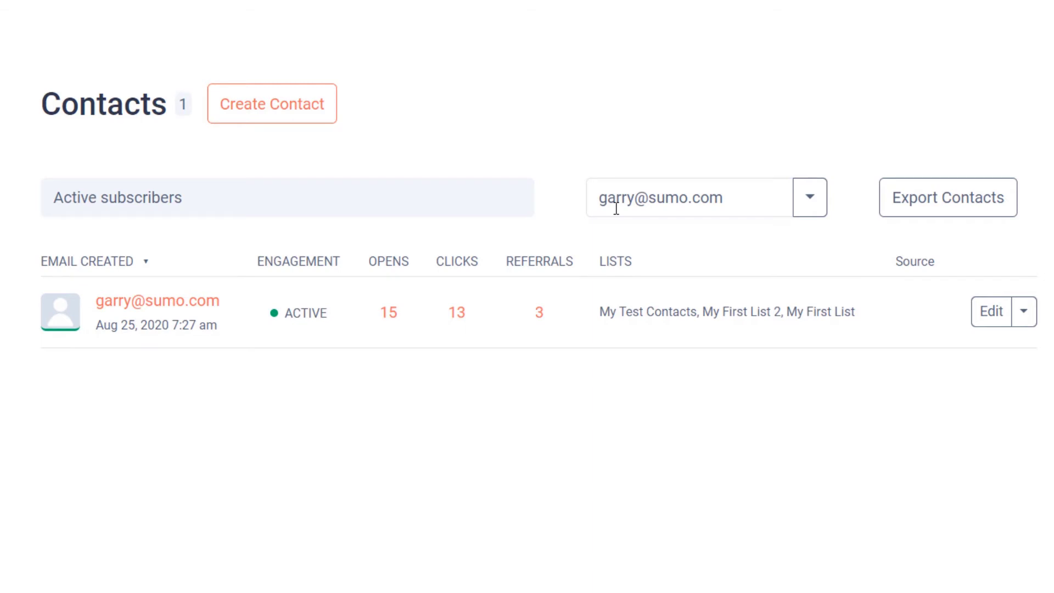
click(430, 207)
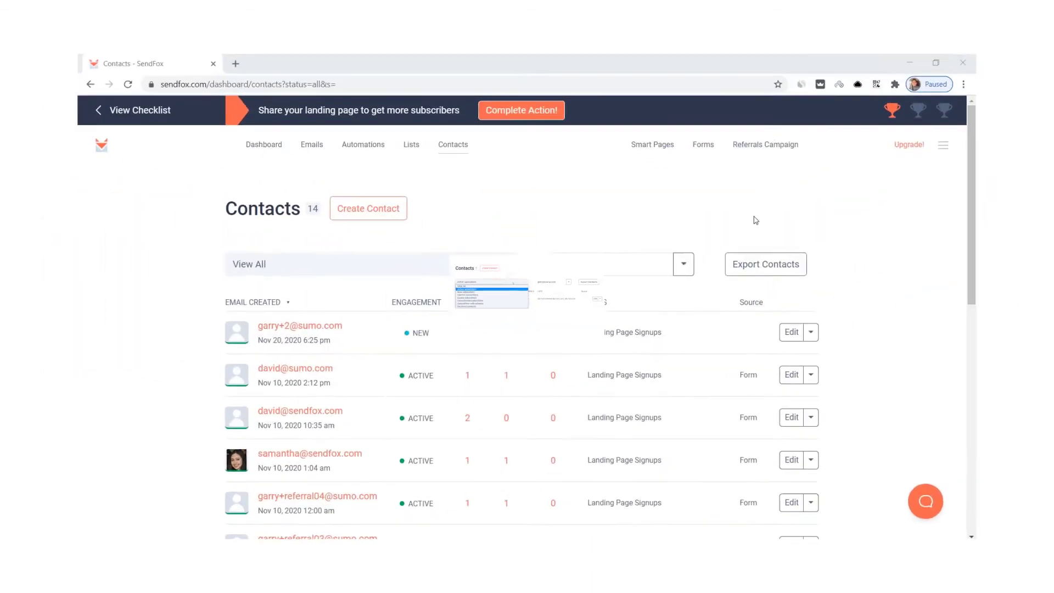
Open Advanced Search from the search box arrow and keep matching set to All conditions
click(684, 264)
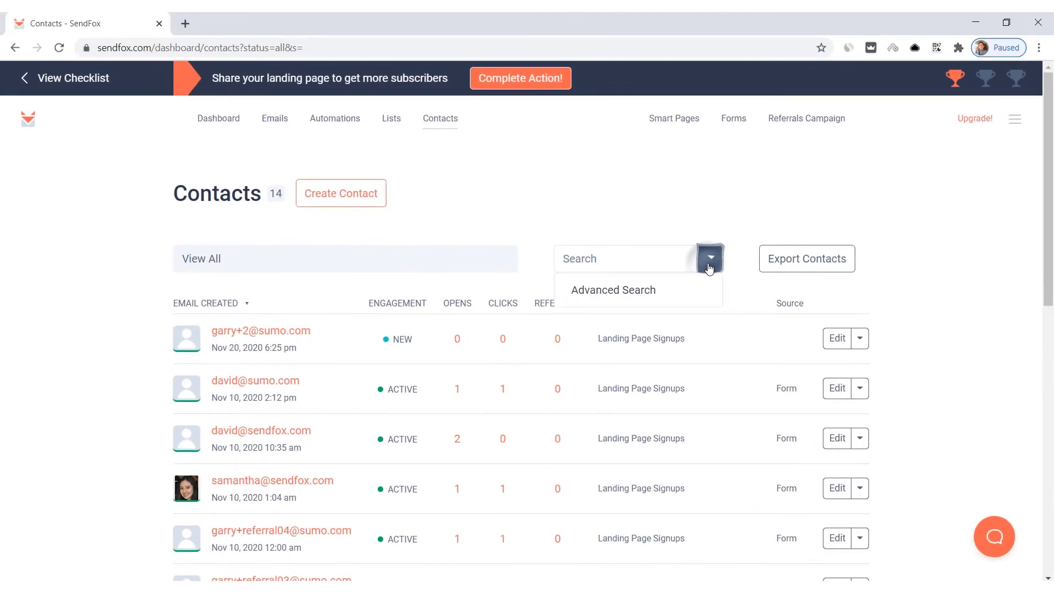
click(629, 291)
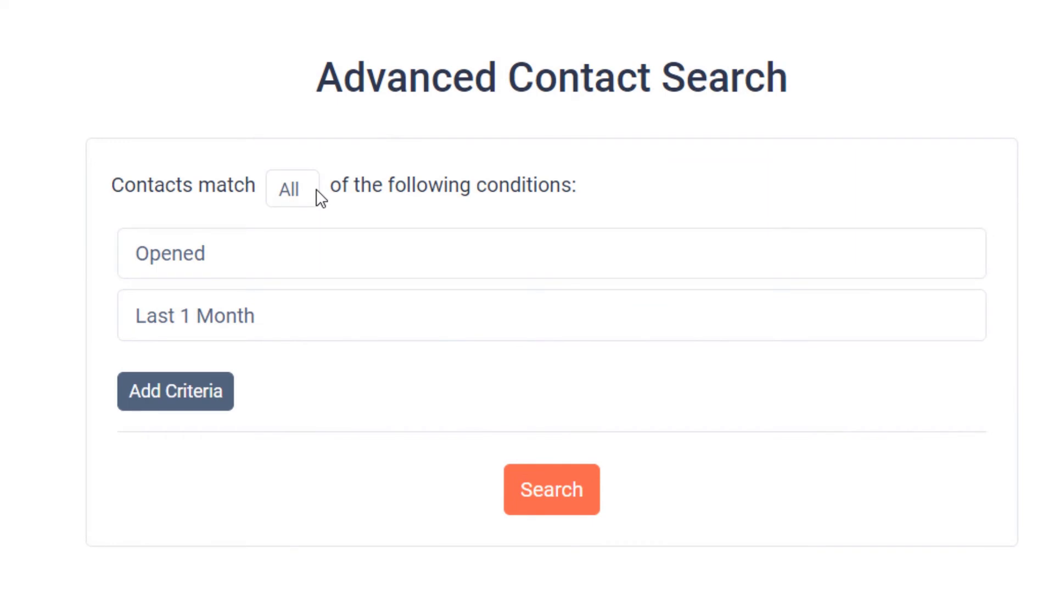
click(317, 190)
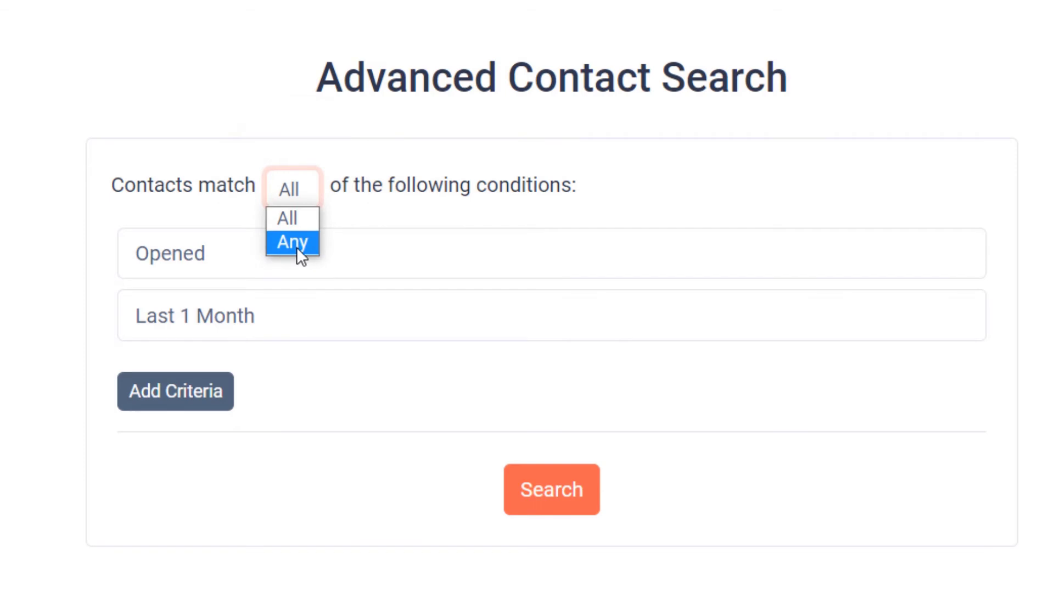
click(301, 220)
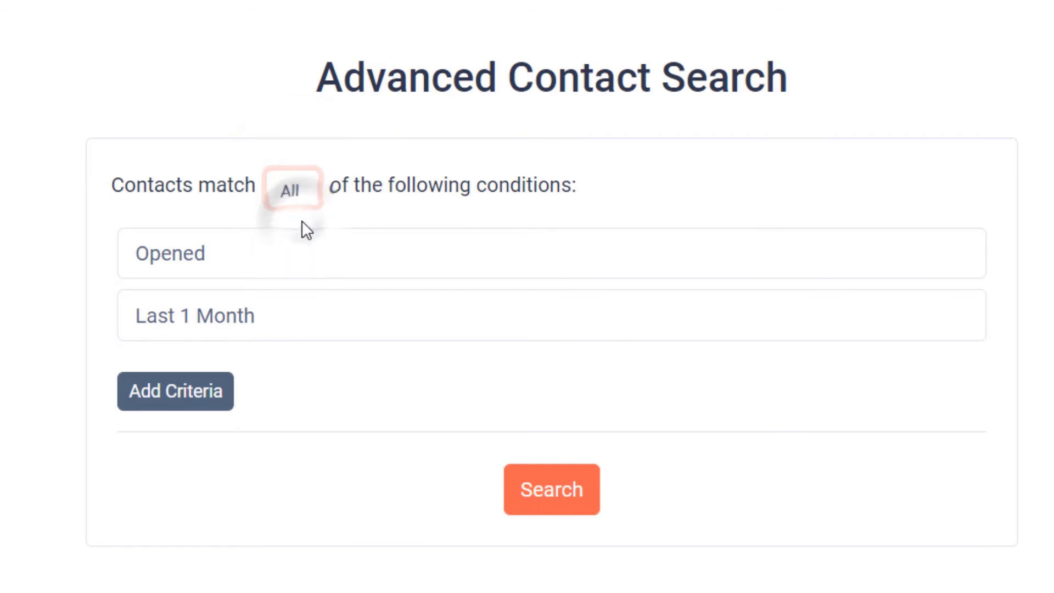
Try the Sent, Subscribed and In List condition types, reviewing their timeframe and list options
click(343, 246)
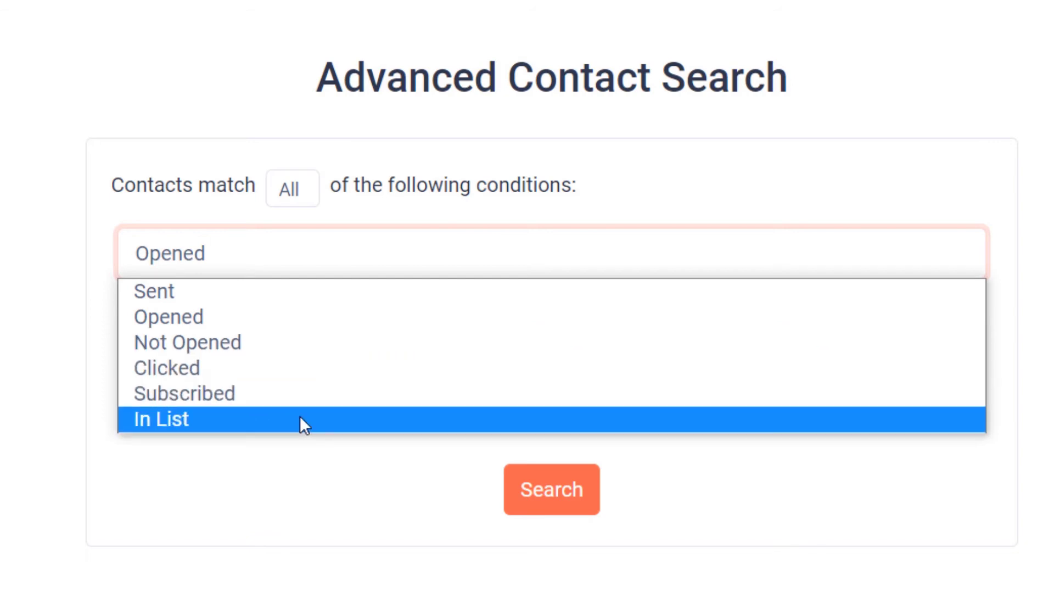
click(292, 299)
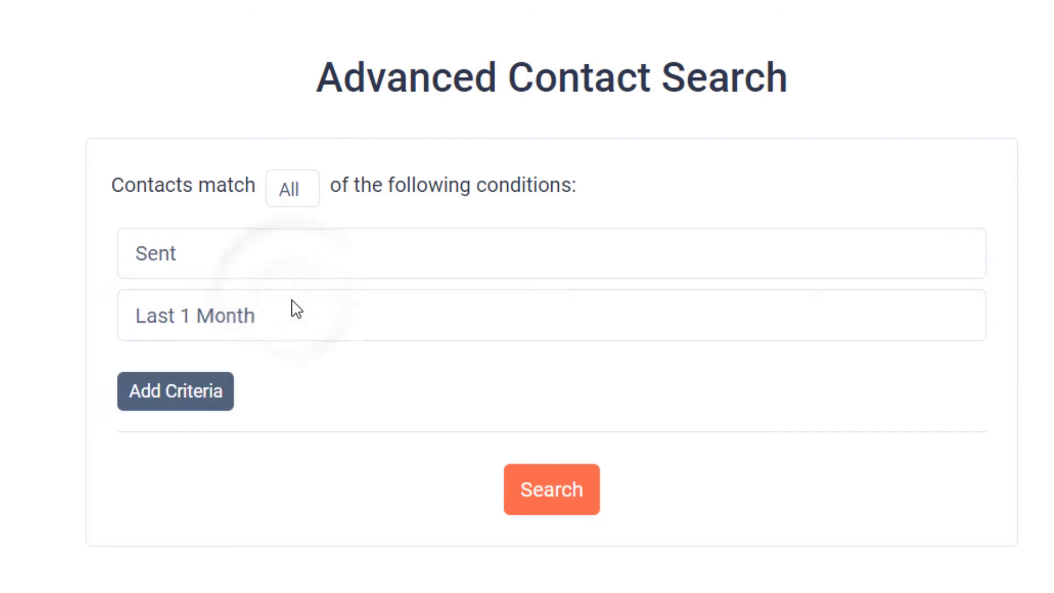
click(303, 319)
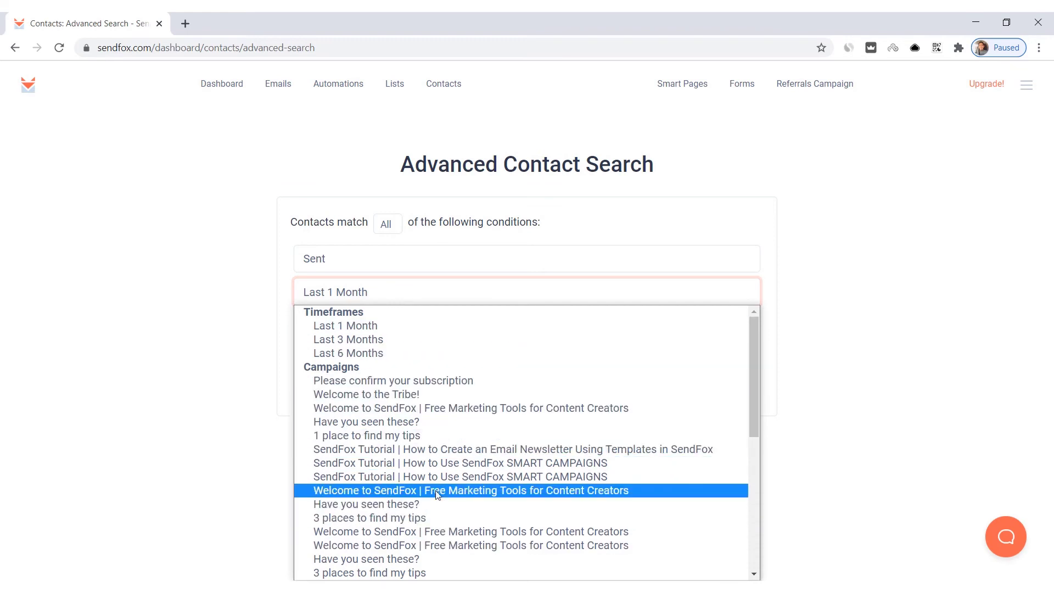
click(434, 260)
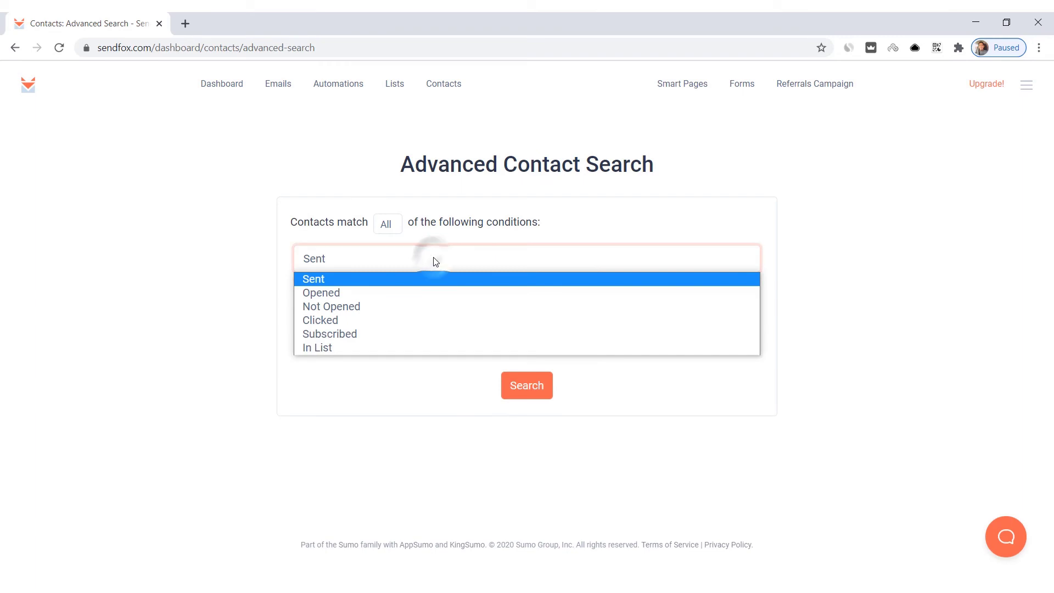
click(417, 333)
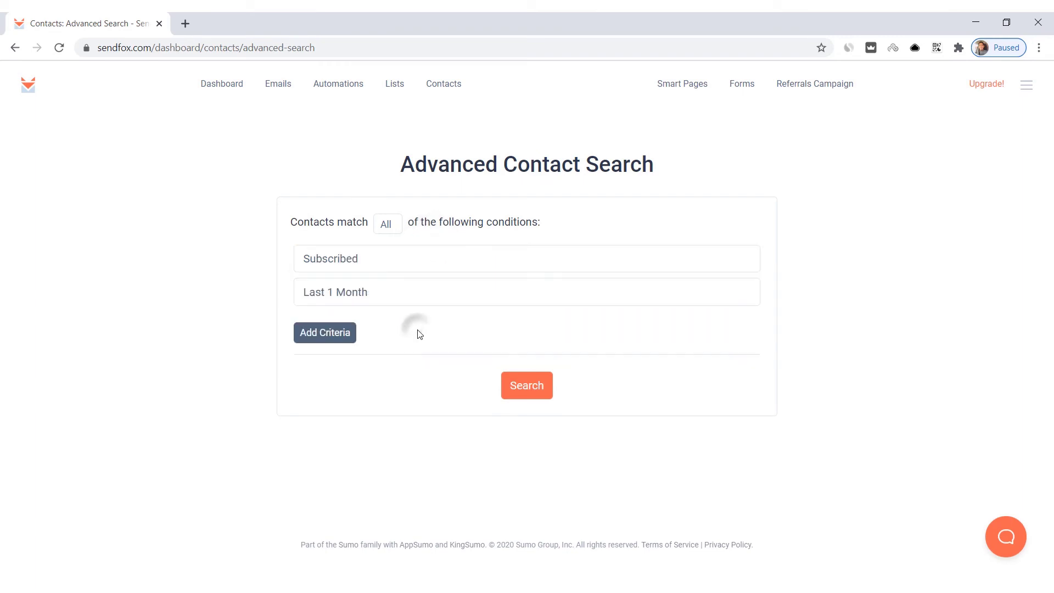
click(405, 292)
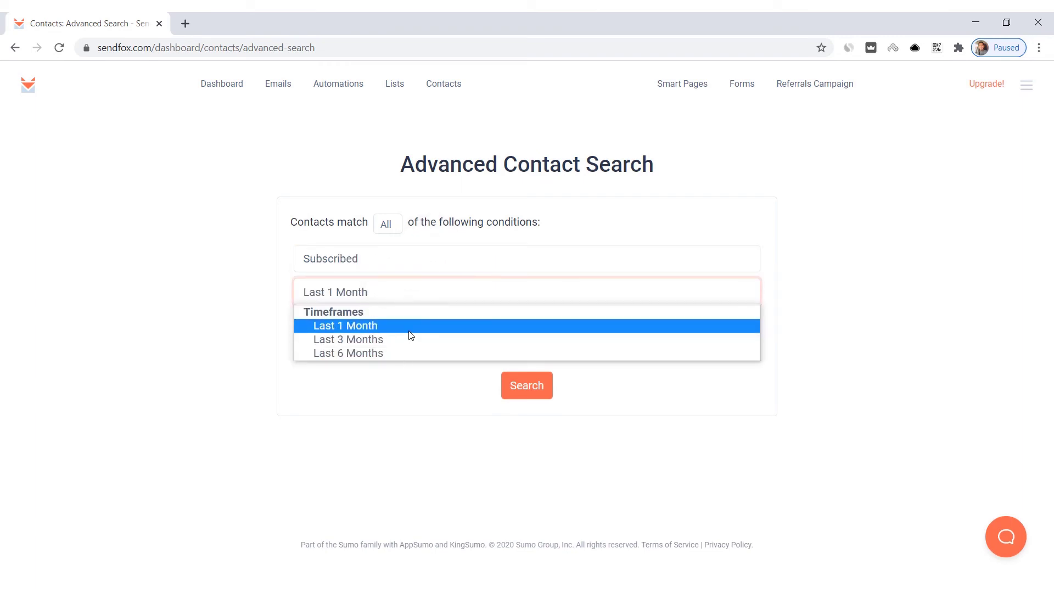
click(419, 262)
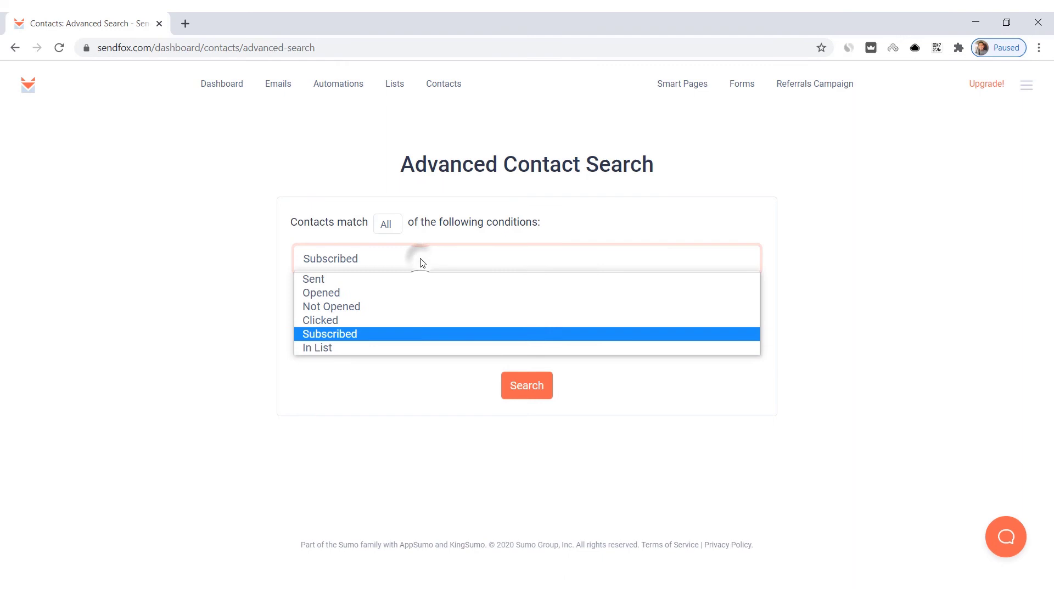
click(378, 349)
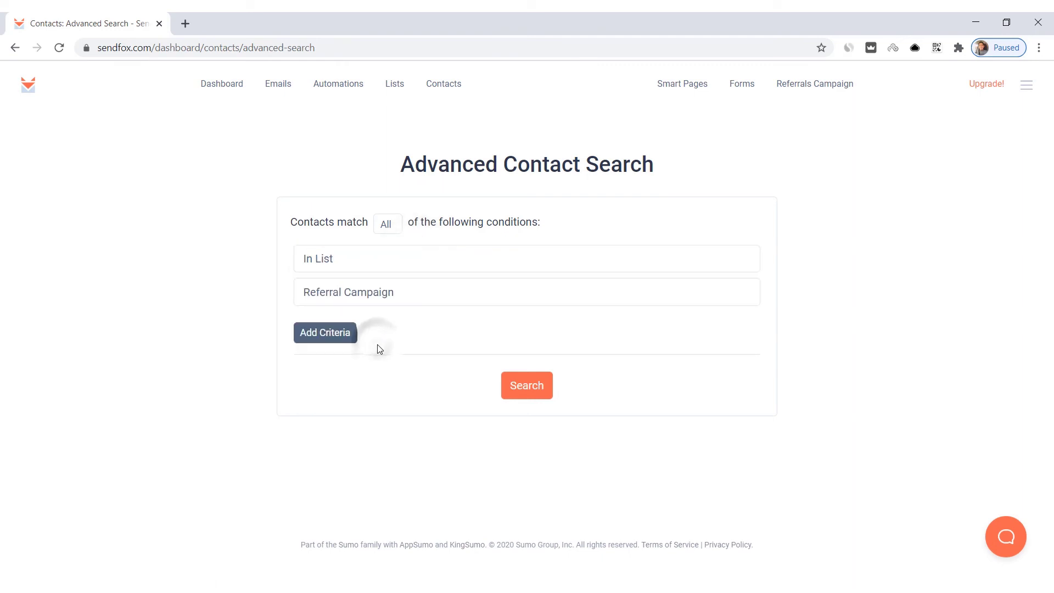
click(392, 299)
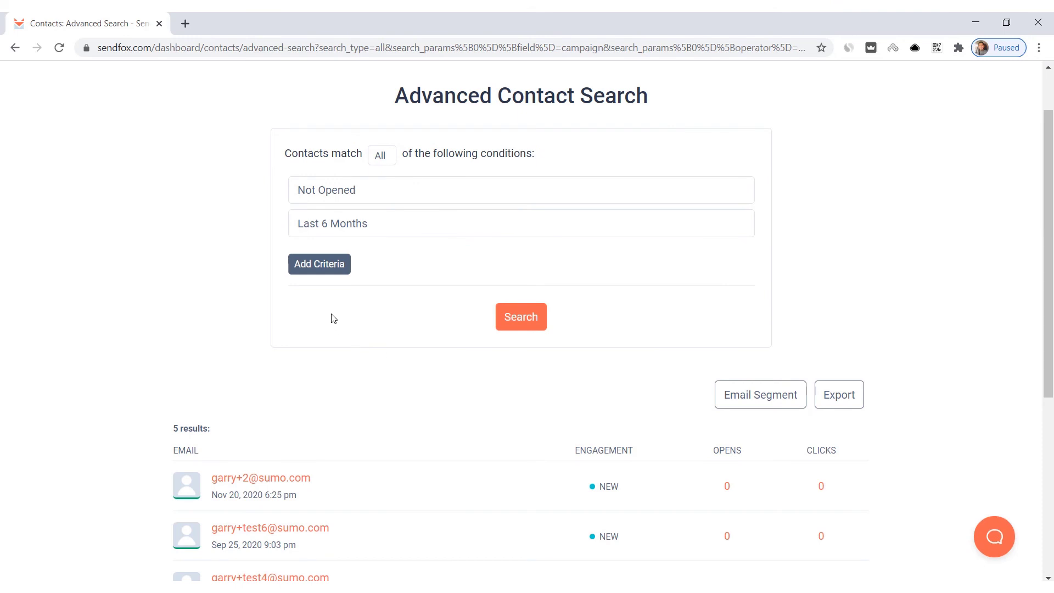
Add a second criterion, In List: Landing Page Signups, below Not Opened / Last 6 Months
click(329, 269)
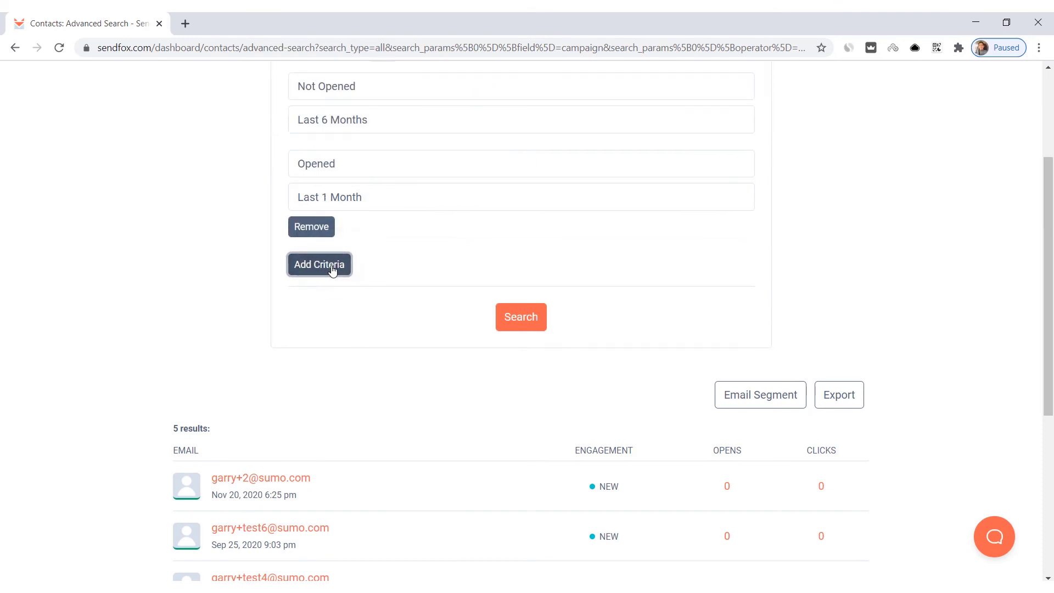
scroll(330, 268, up, 1)
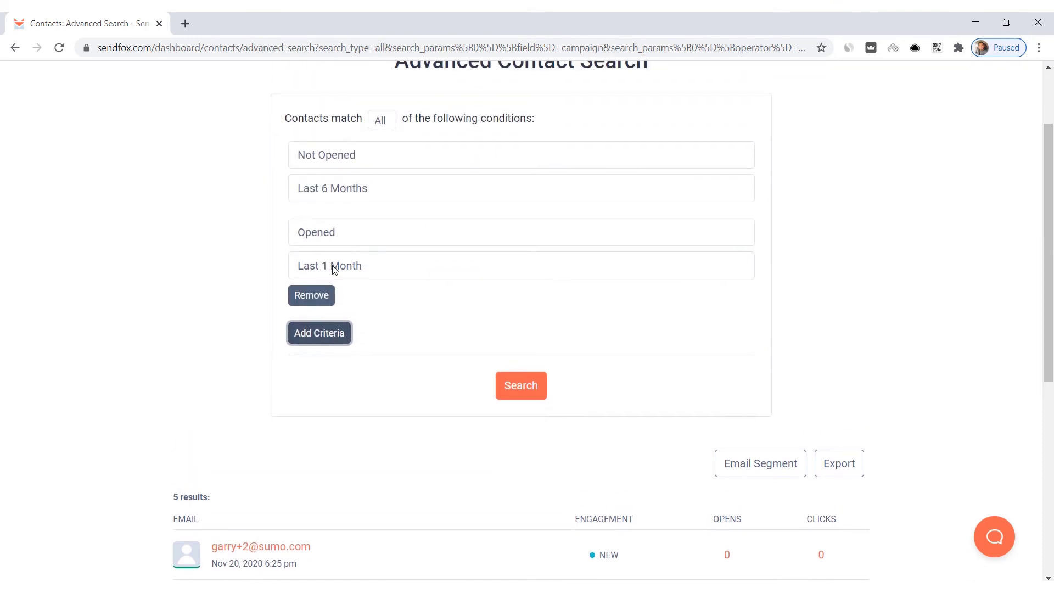
click(368, 239)
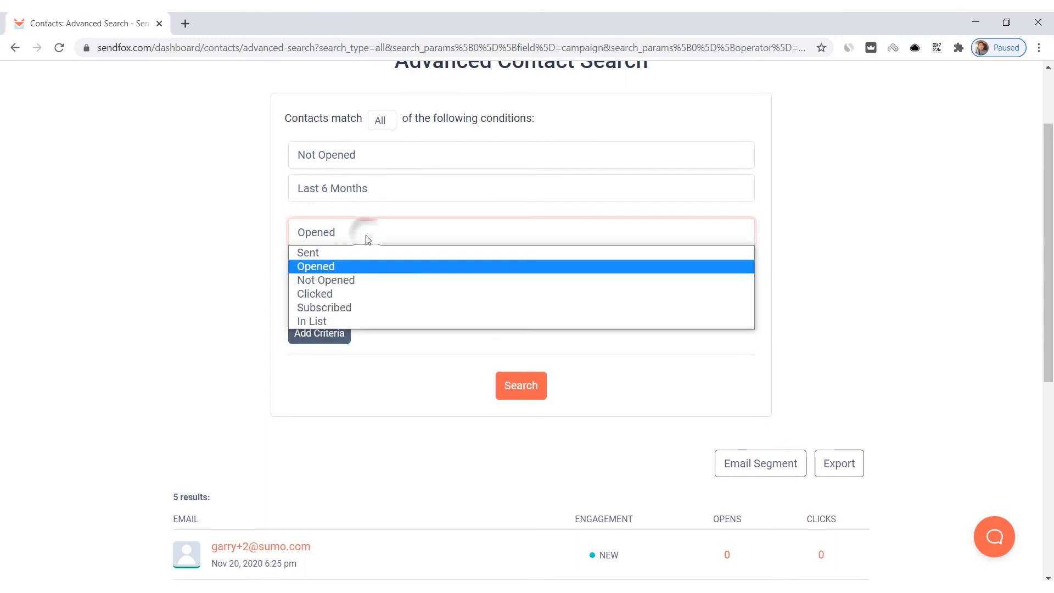
click(354, 321)
click(384, 268)
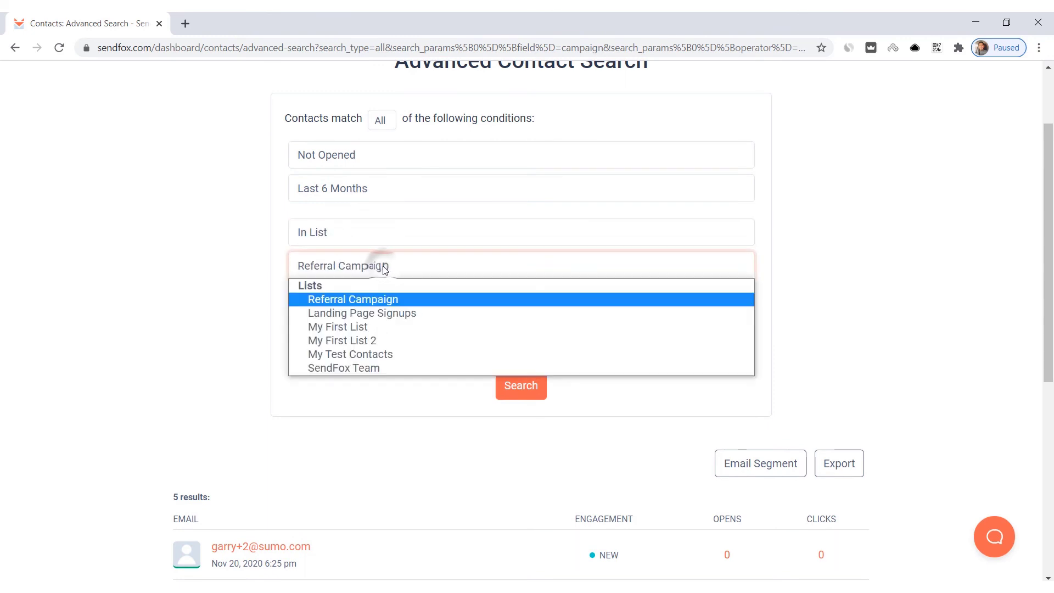
click(387, 315)
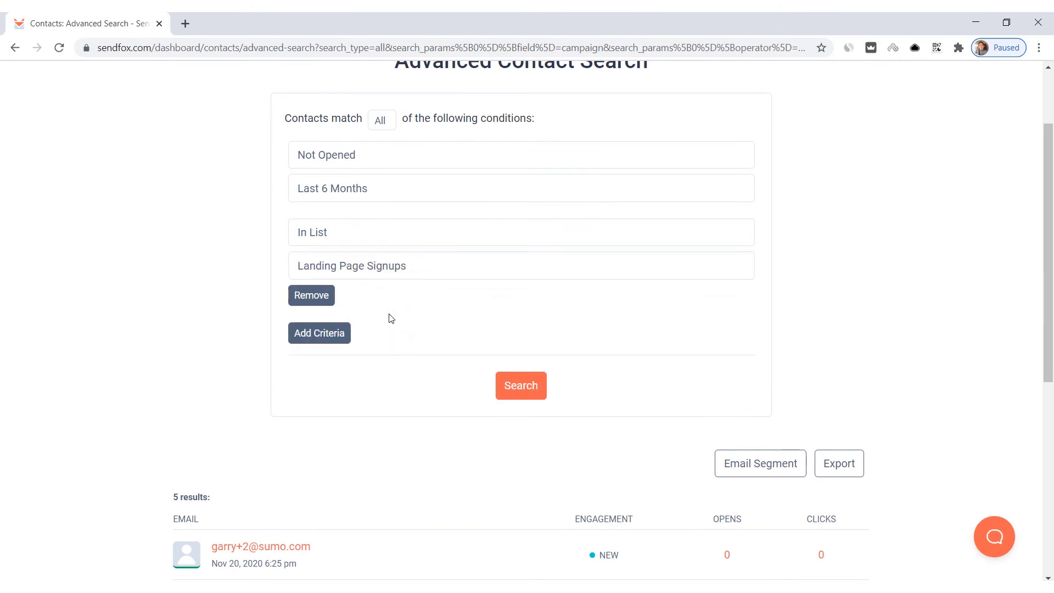
Run the two-condition search to get 1 contact, preview an Email Segment draft, and return to results
click(509, 395)
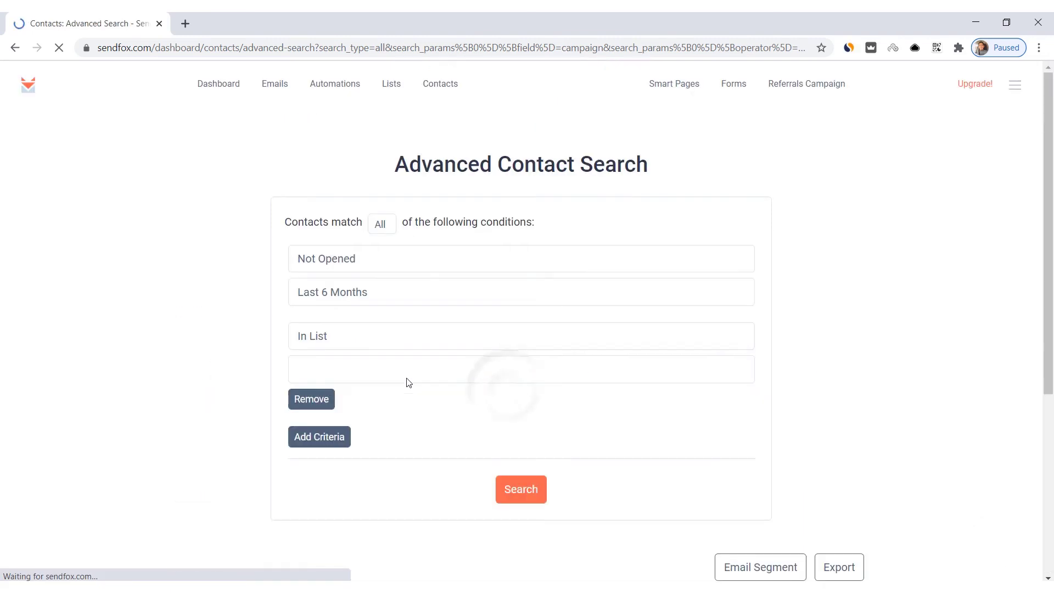
scroll(407, 383, down, 5)
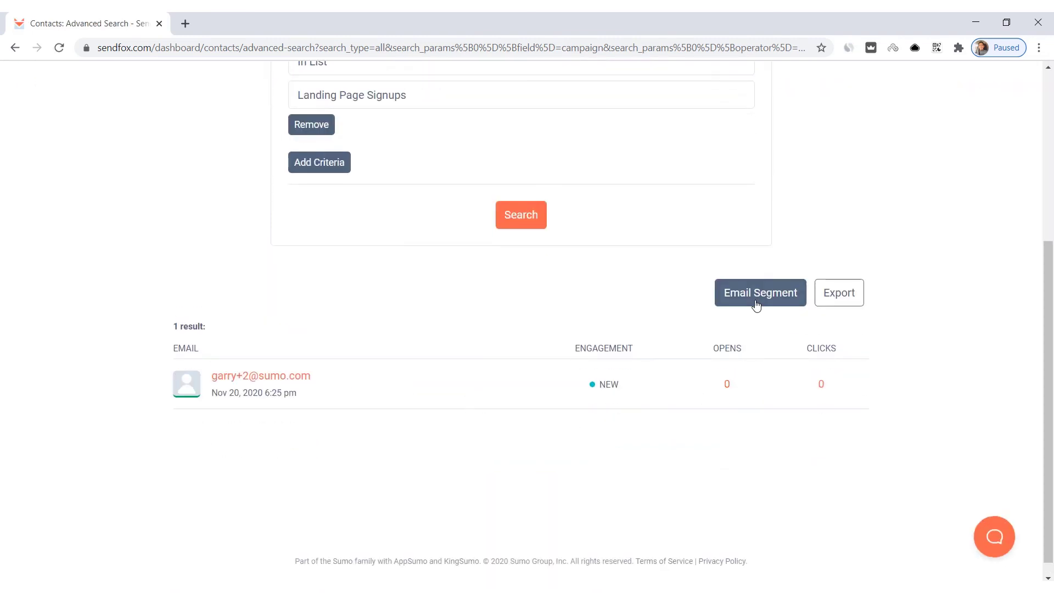
click(757, 305)
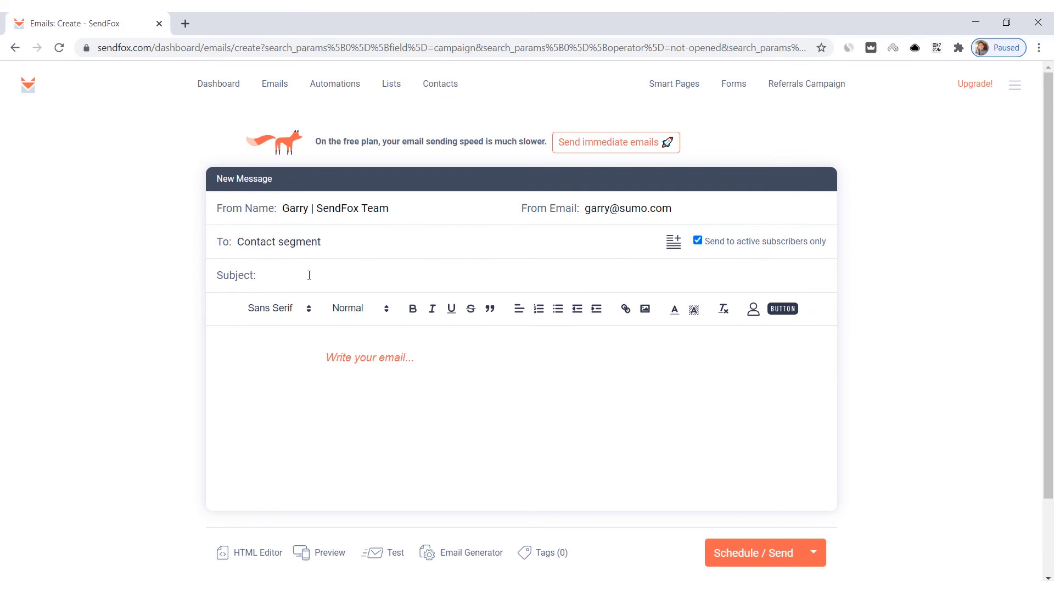
click(15, 48)
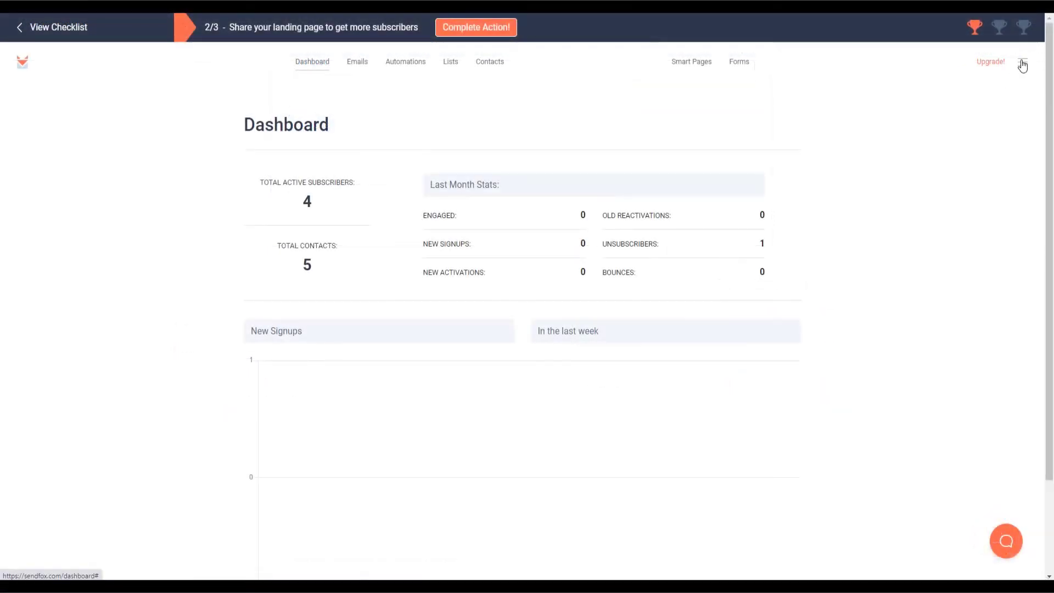
Subscribe to the SendFox YouTube channel and set its bell notifications to All
click(1020, 65)
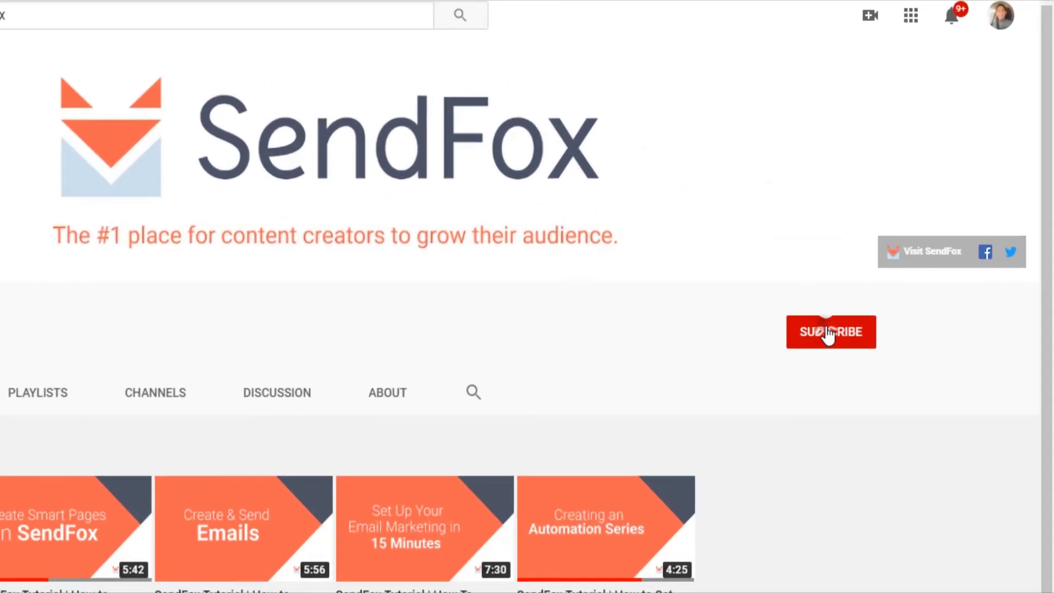
click(908, 235)
click(862, 336)
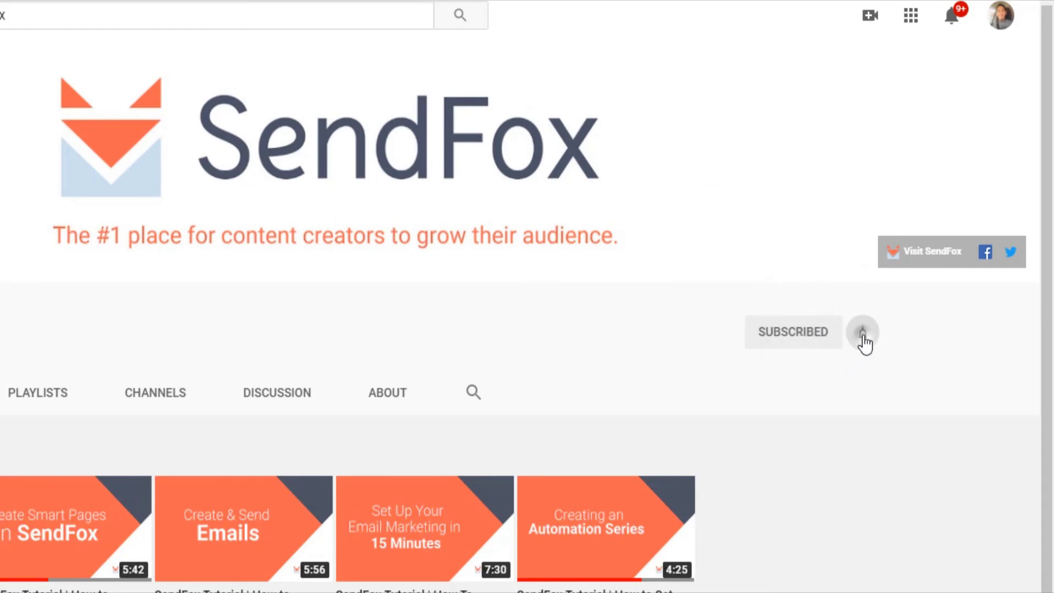
click(864, 374)
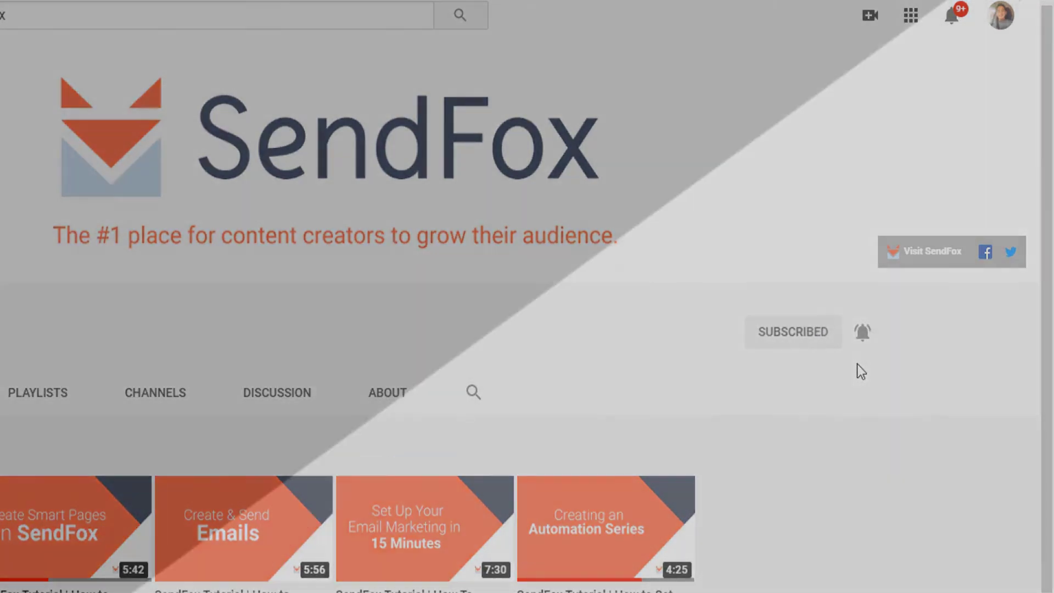